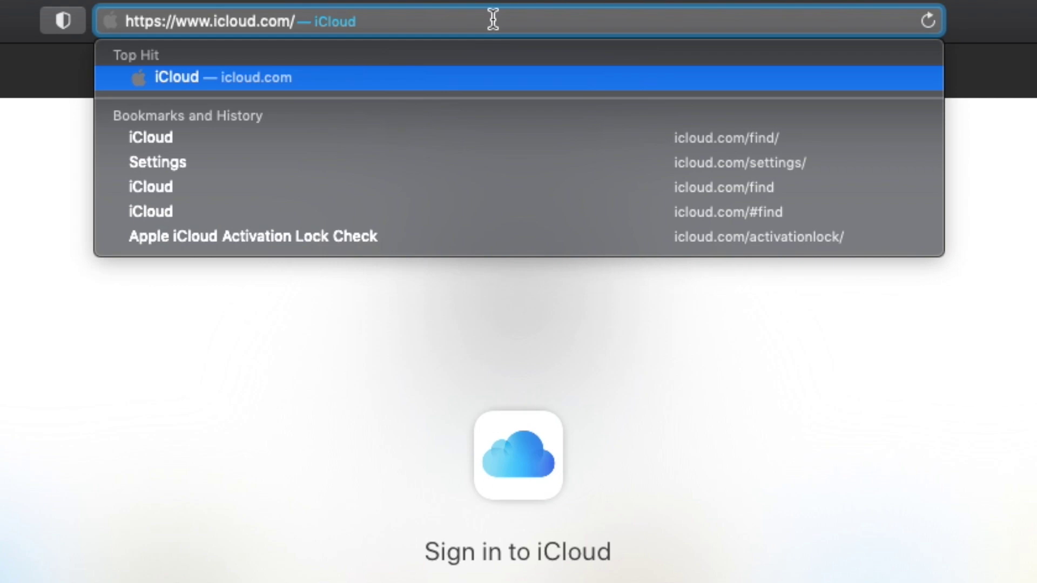
- Go to icloud.com/find and sign in with the saved Apple ID to reach All Devices
text(find/)
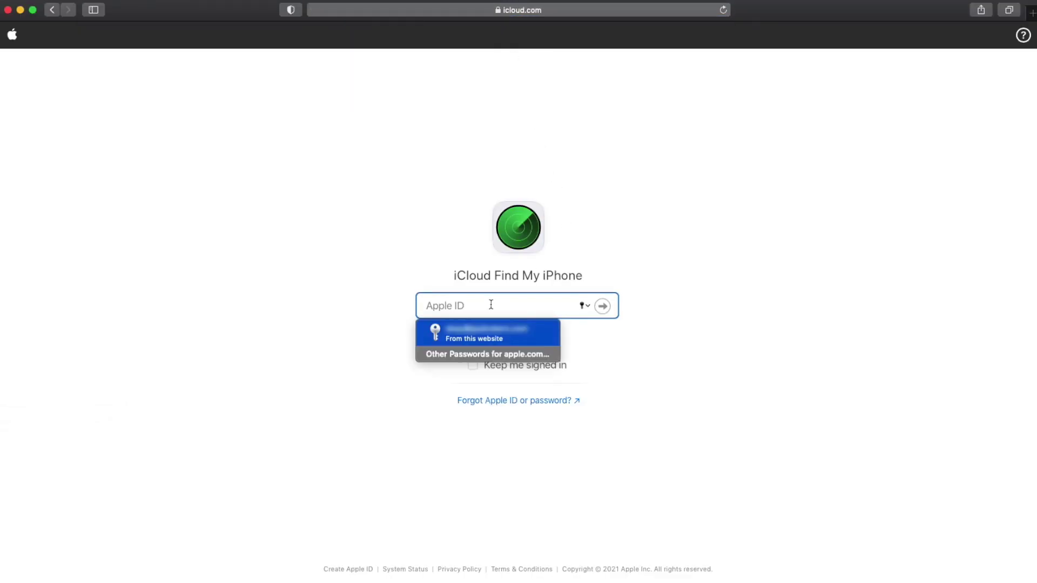
key(Return)
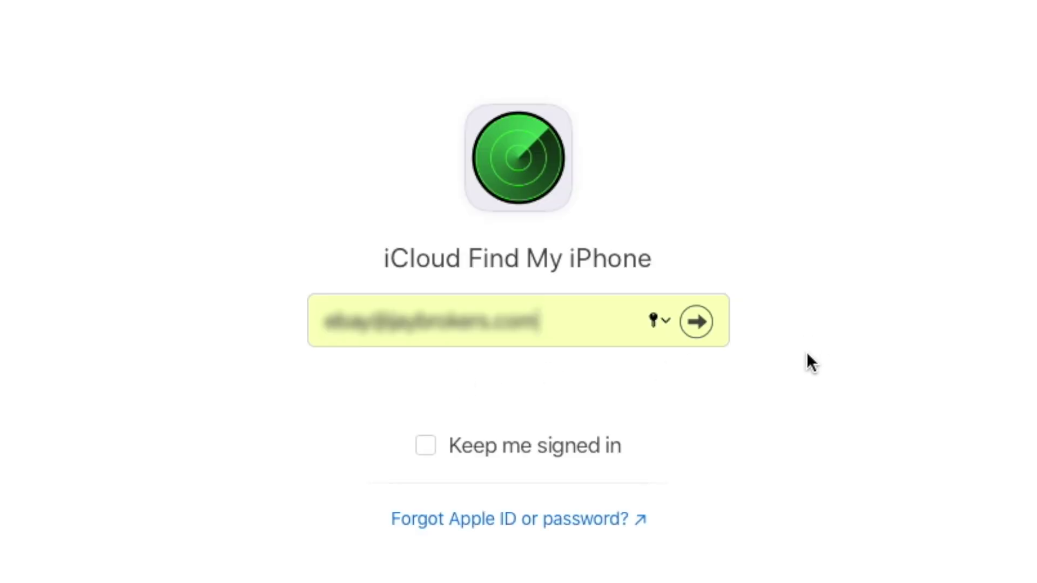
click(706, 327)
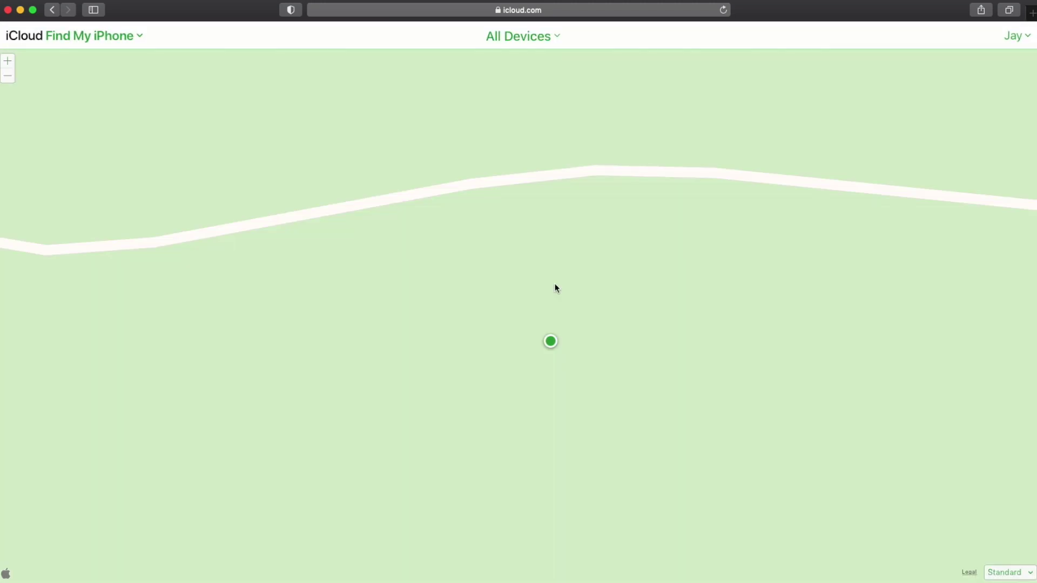
- Pick the Apple Watch from the All Devices list to show its location and actions
click(556, 36)
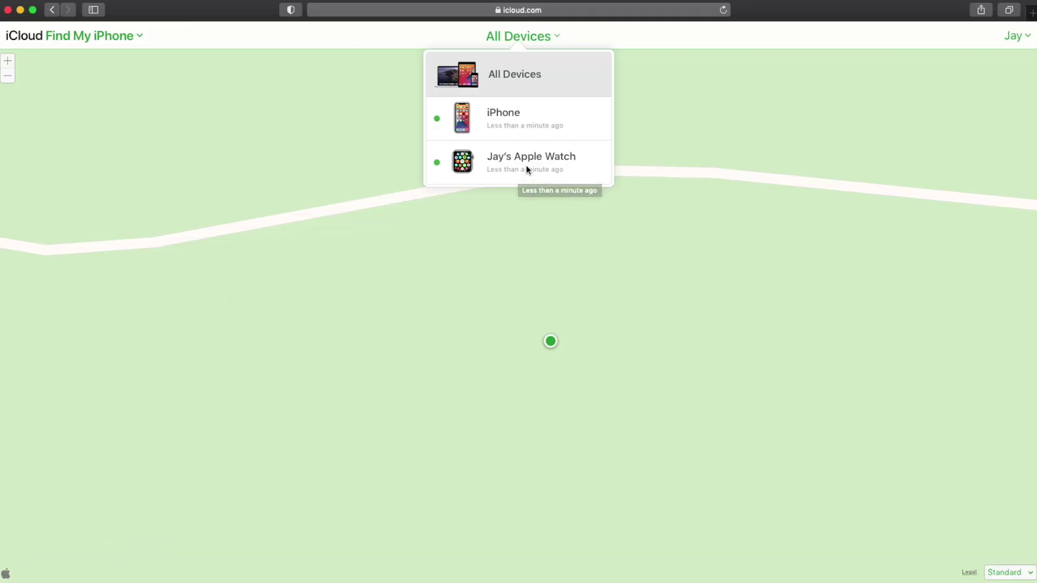
click(513, 163)
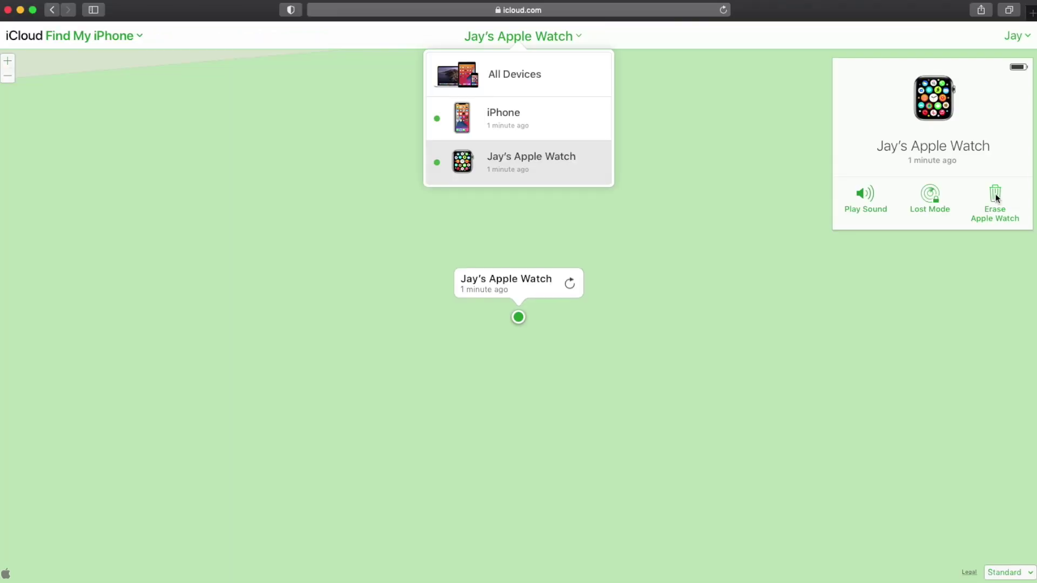
- Choose Erase Apple Watch and confirm the erase
click(996, 198)
click(996, 198)
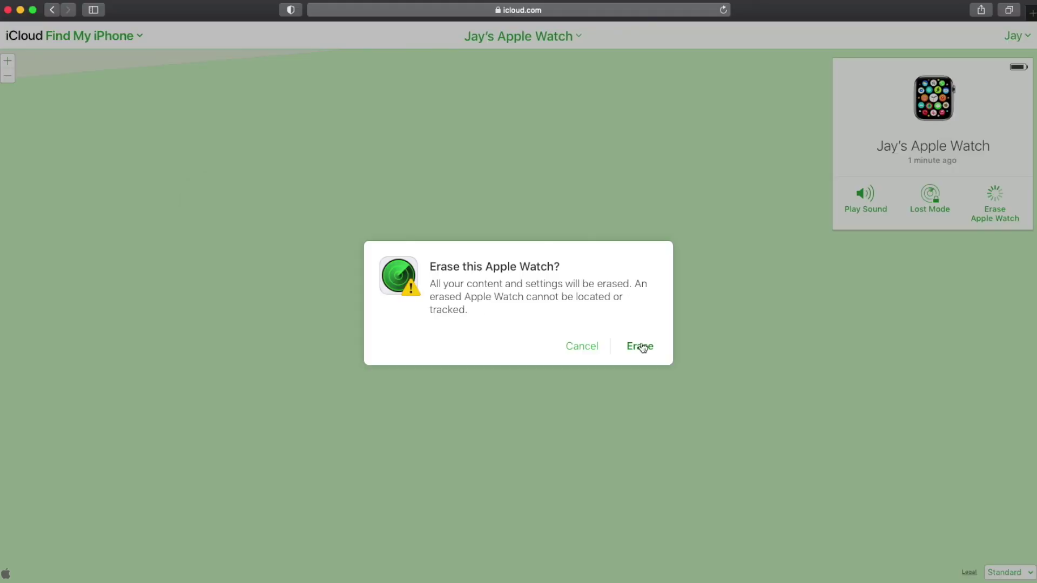
click(641, 347)
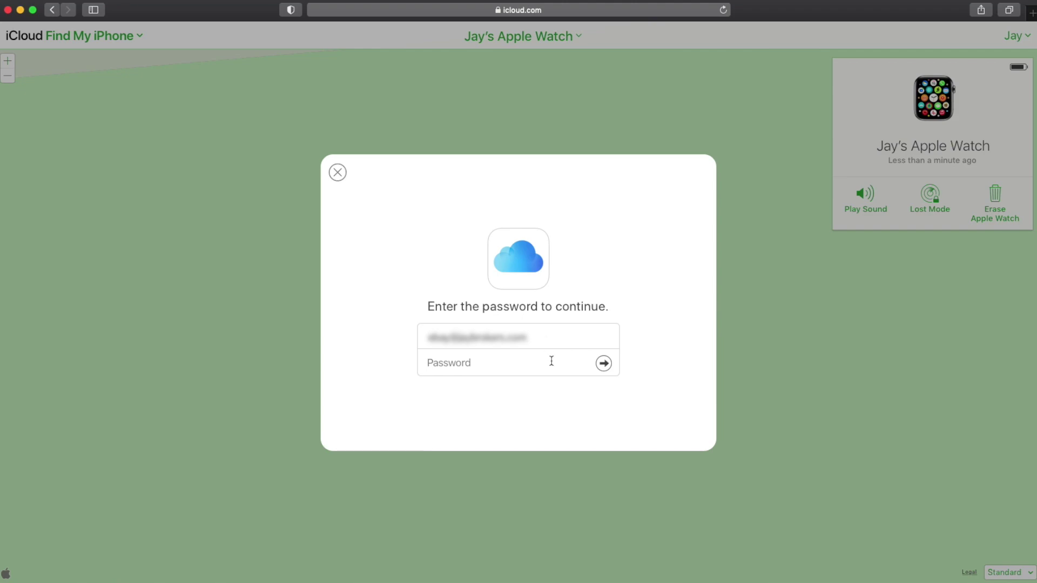
- Re-enter the account password and choose Not Now for trusting this browser
click(550, 362)
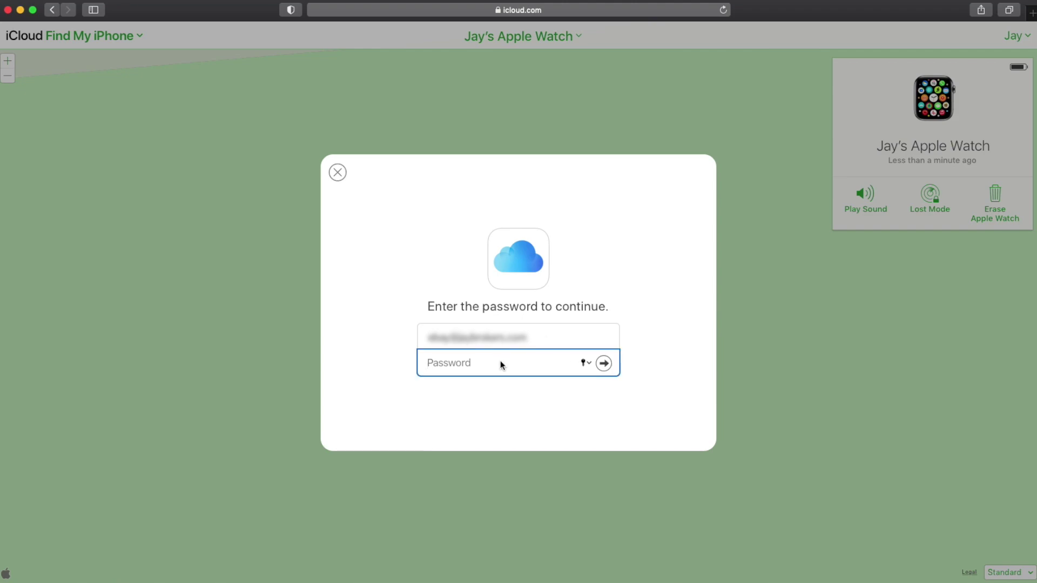
text(••••••••••)
key(Return)
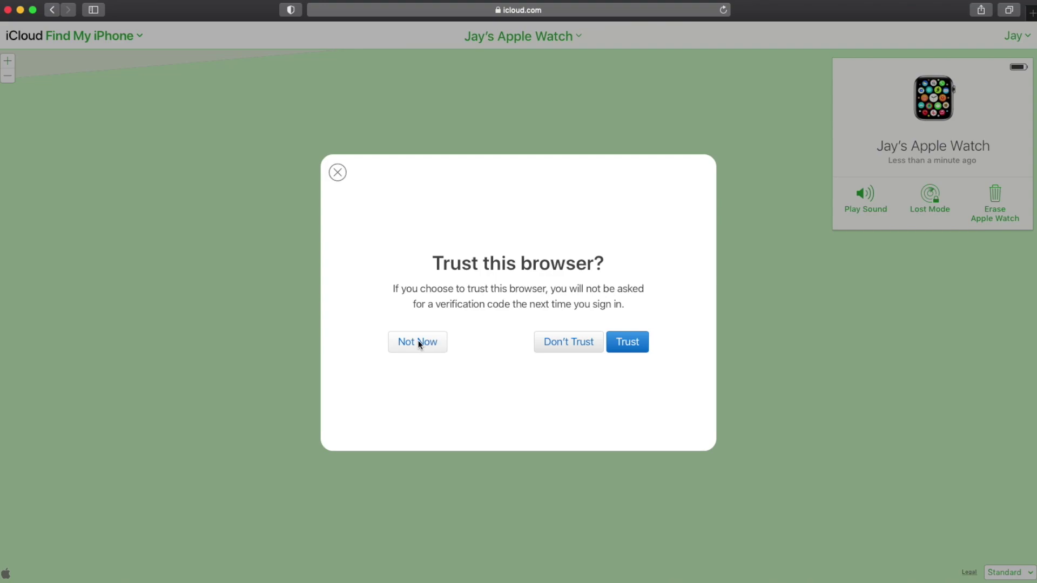
click(418, 342)
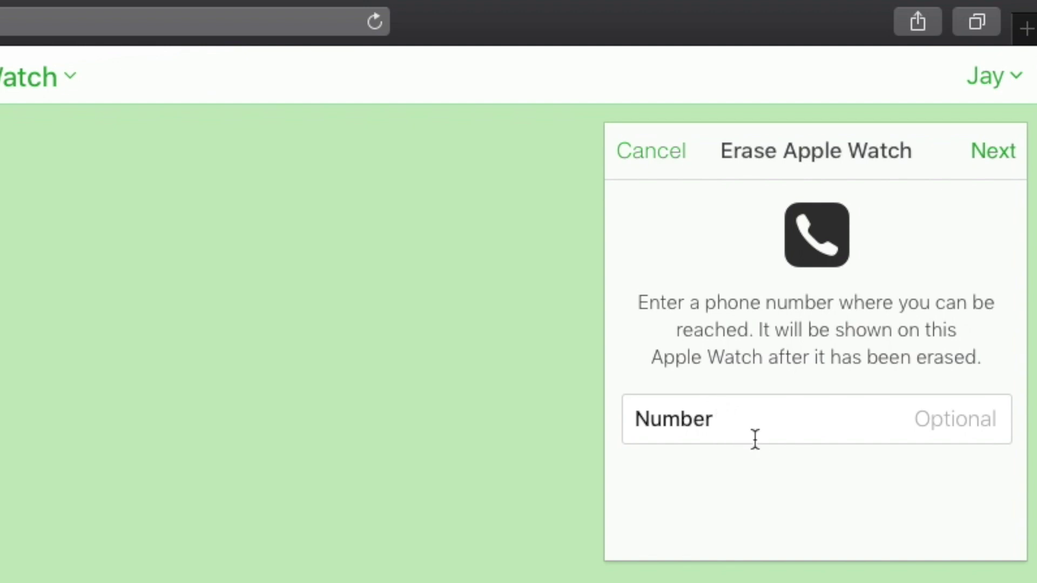
- Leave the phone number and message empty and send the Apple Watch erase request
click(804, 420)
click(990, 156)
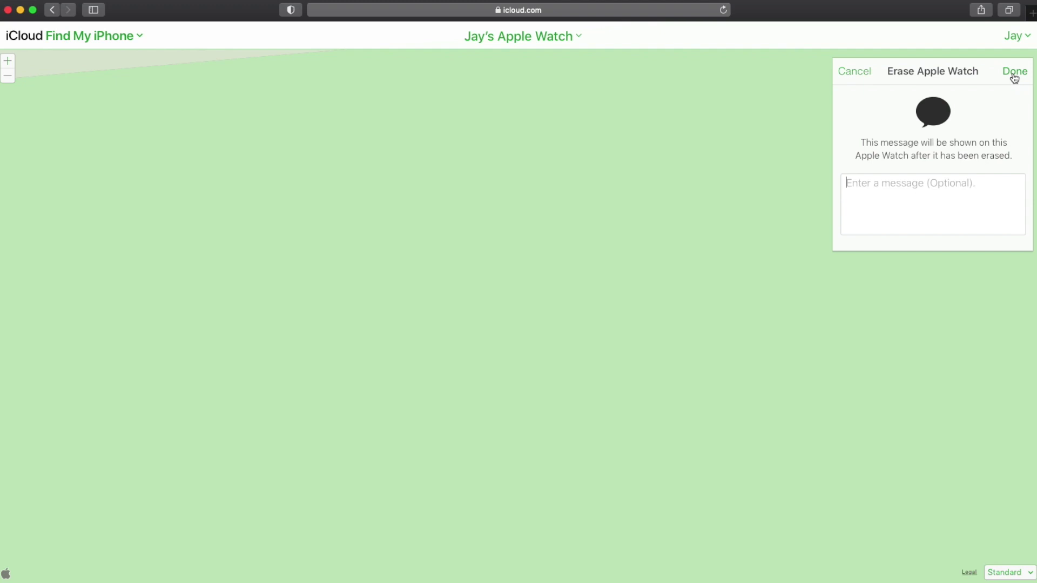
click(1014, 74)
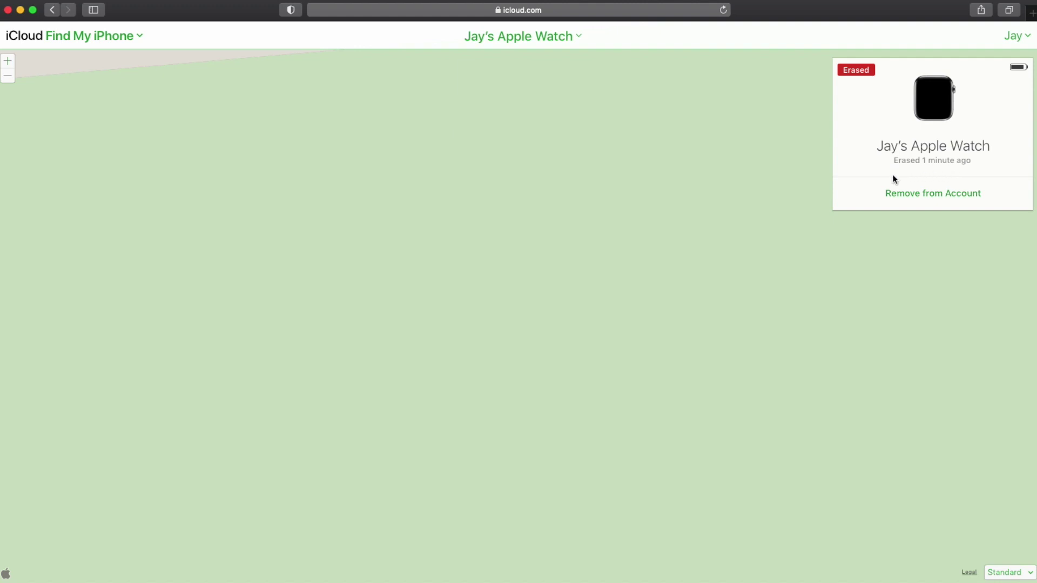
- Once the watch shows Erased, choose Remove from Account
click(933, 198)
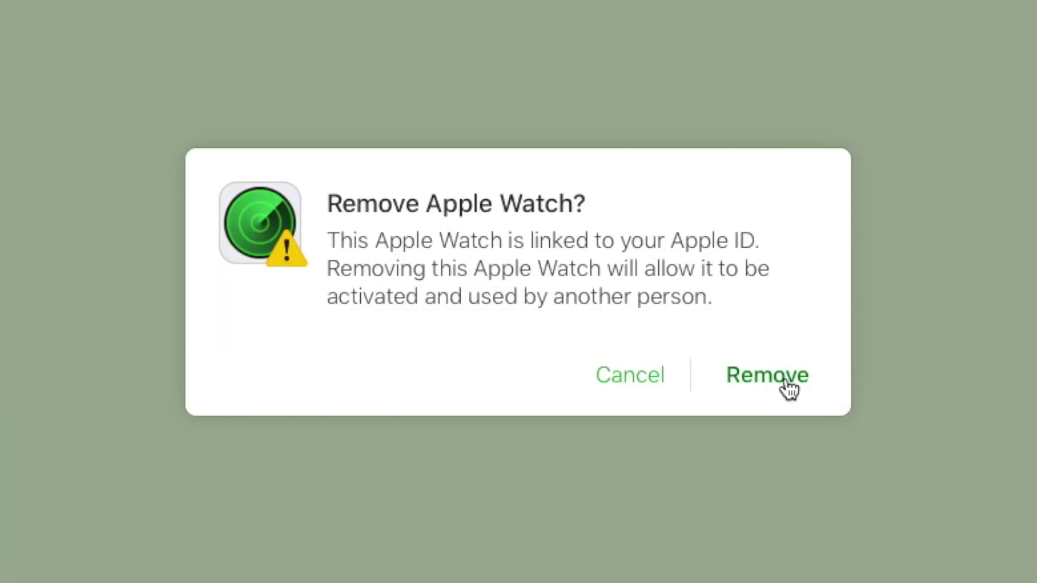
- Confirm removing the Apple Watch and check that only the iPhone remains in All Devices
click(784, 383)
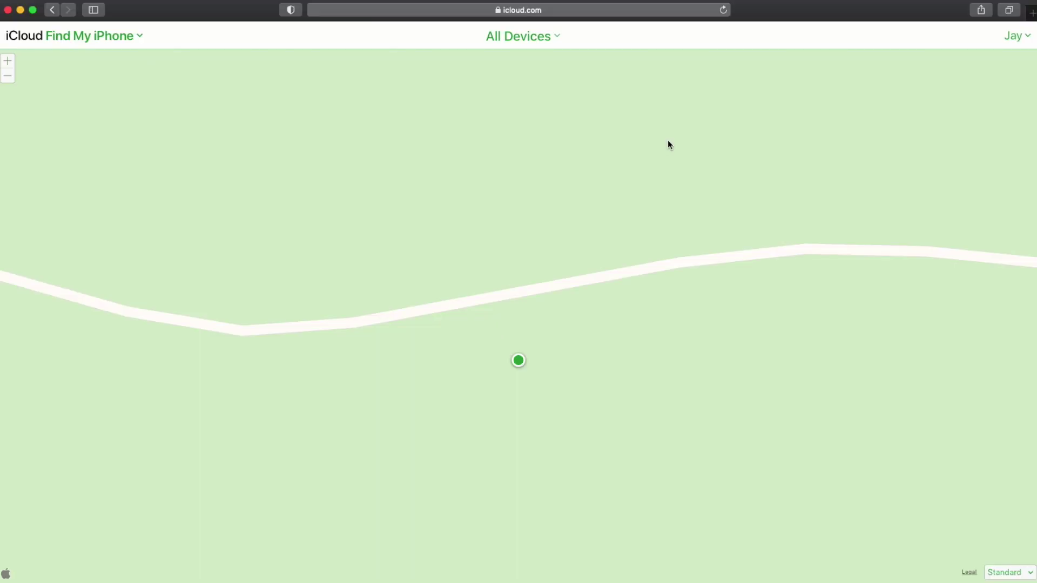
click(547, 42)
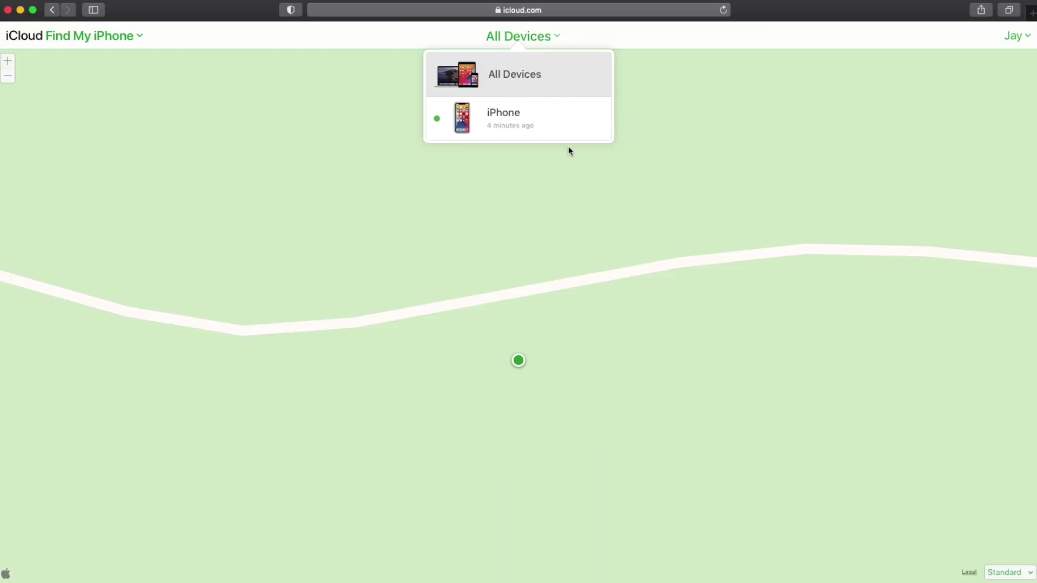
click(623, 108)
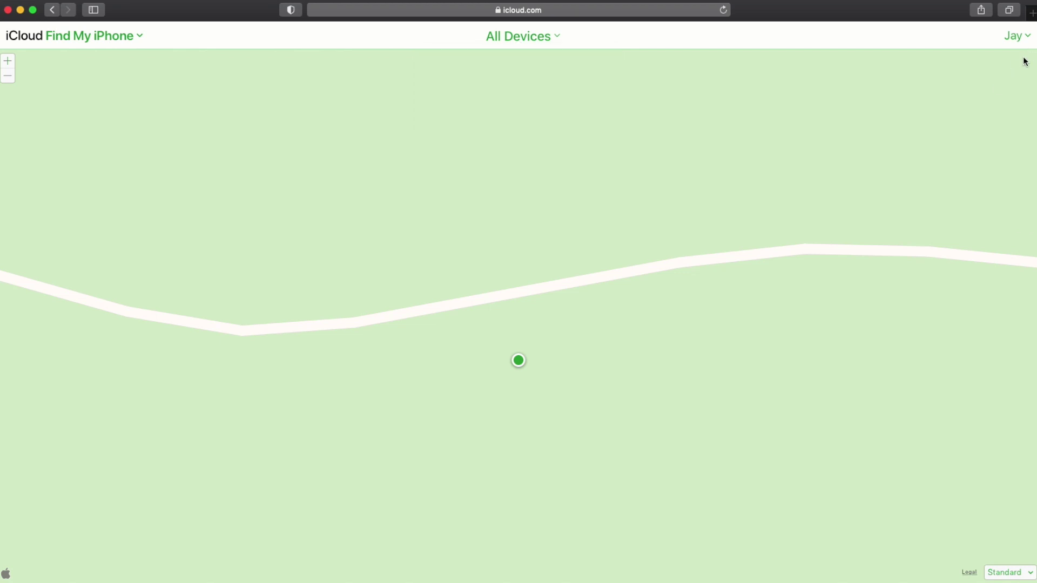
- Open iCloud Account Settings and view the Apple Watch's entry under My Devices
click(1015, 39)
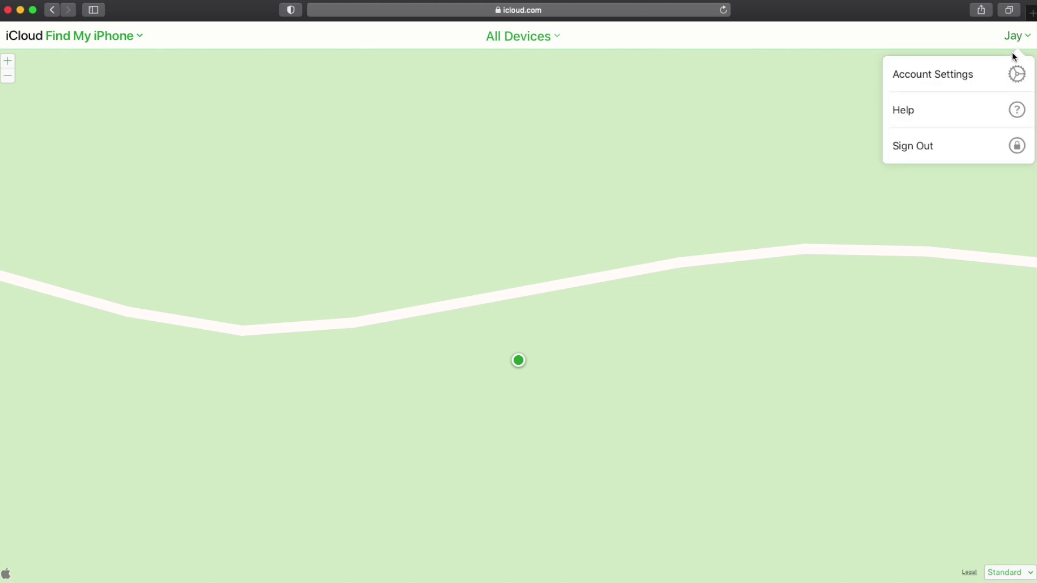
click(958, 79)
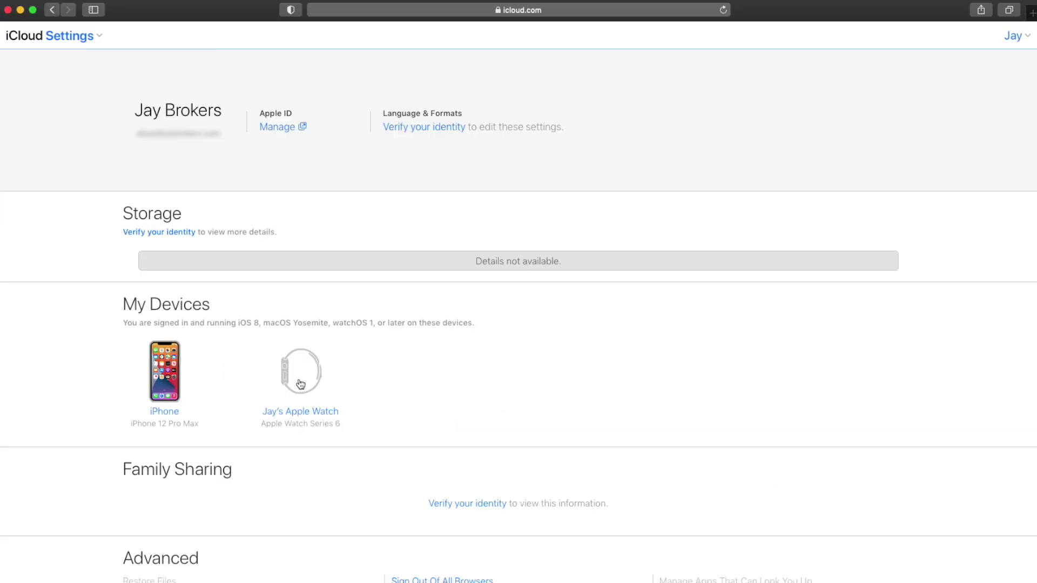
click(301, 385)
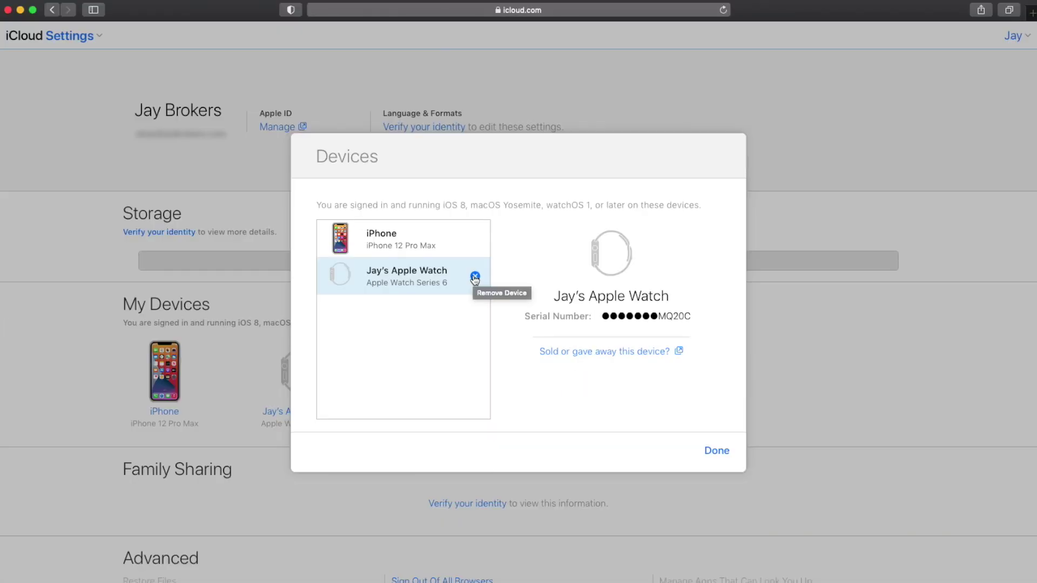
click(717, 451)
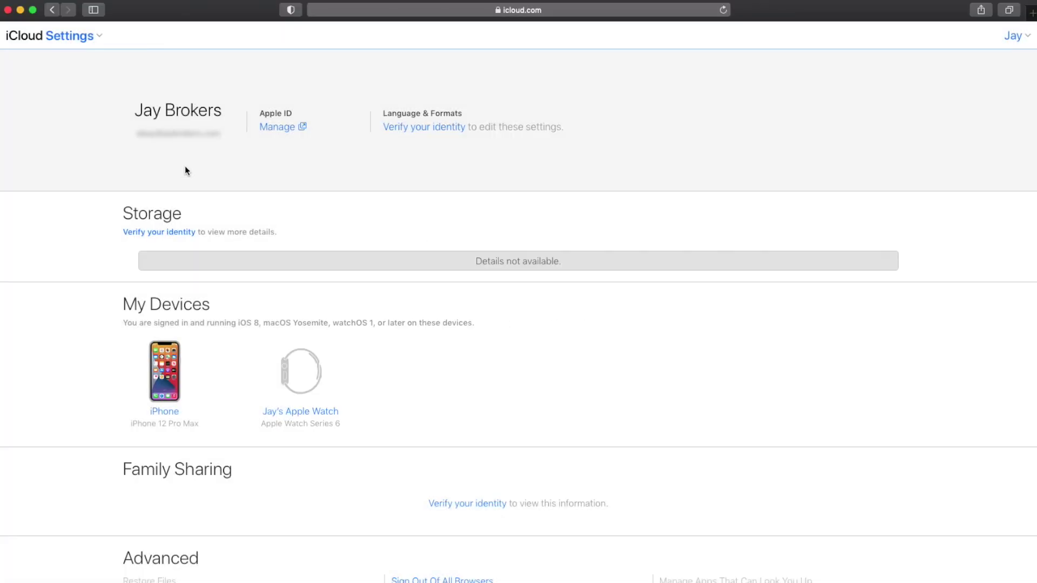
- Switch to Find iPhone from the iCloud app list, then to the Jay Brokers tab
click(75, 37)
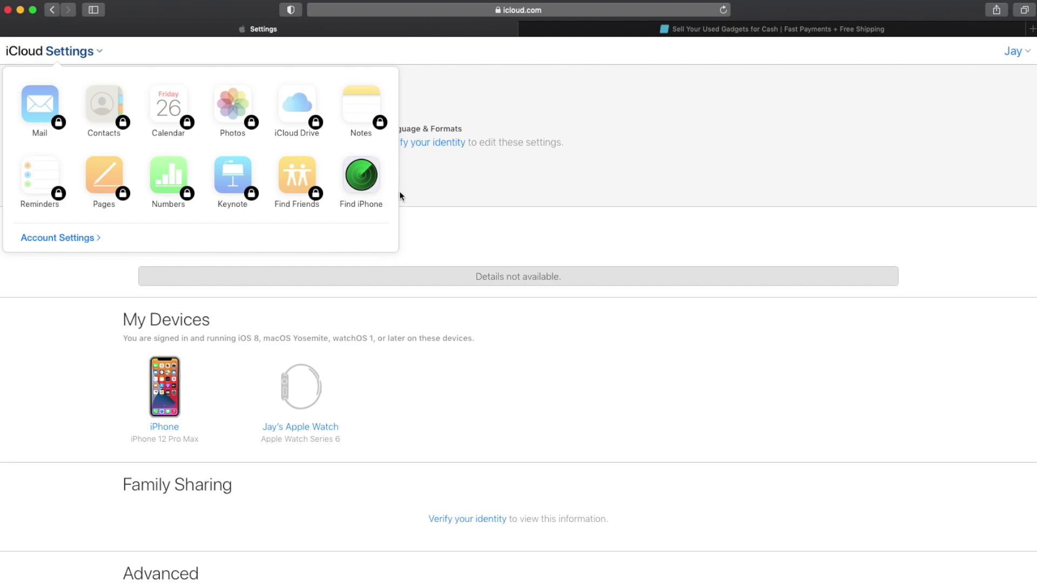
click(360, 183)
key(ctrl+Tab)
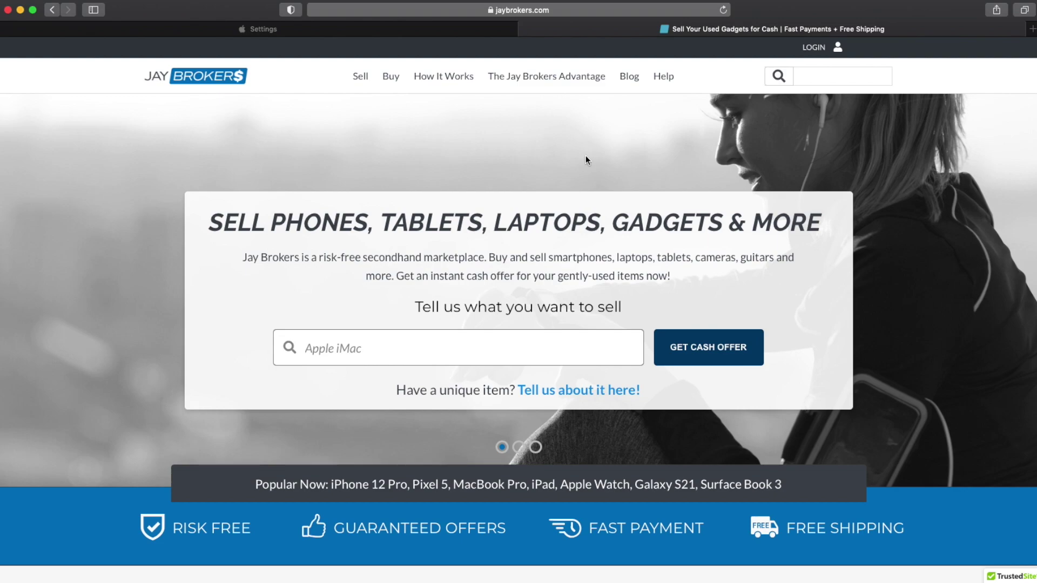
- Under Sell, use Product Finder to choose Apple Product, iPhone, then iPhone 12 Pro
click(357, 78)
scroll(565, 233, down, 10)
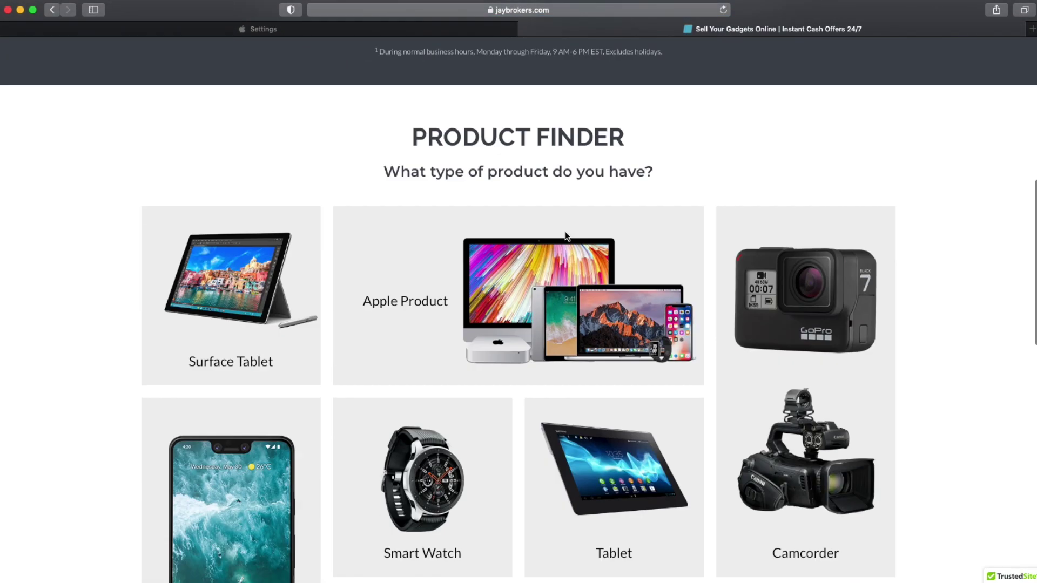
scroll(564, 236, down, 5)
scroll(565, 236, up, 5)
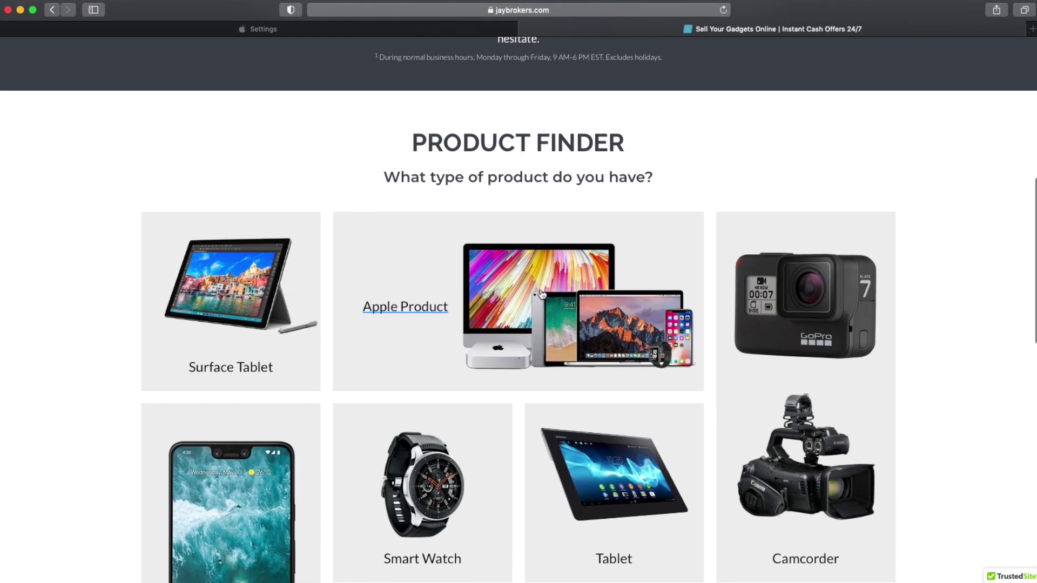
click(540, 294)
scroll(555, 303, down, 5)
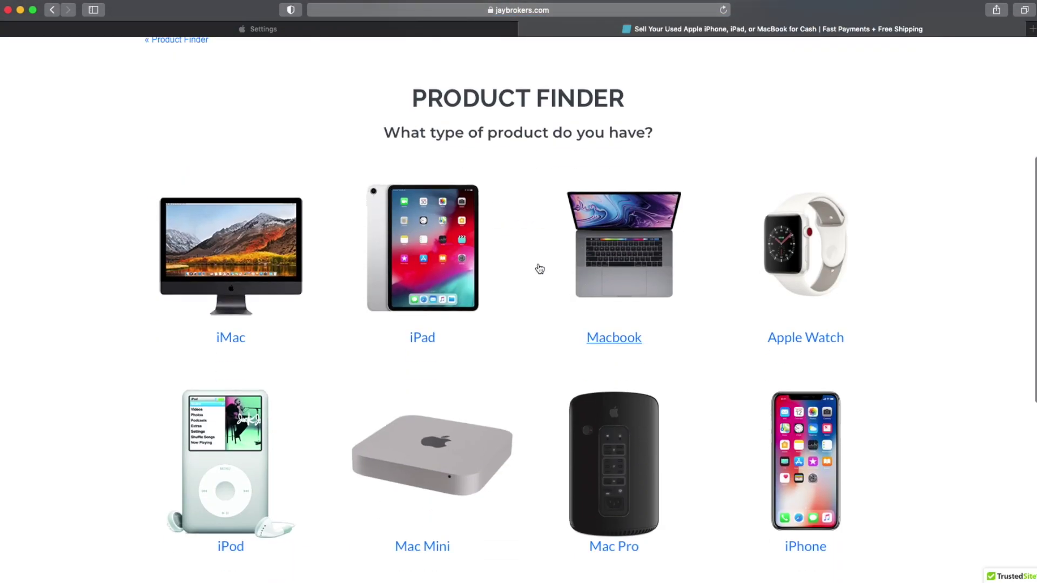
scroll(539, 268, down, 2)
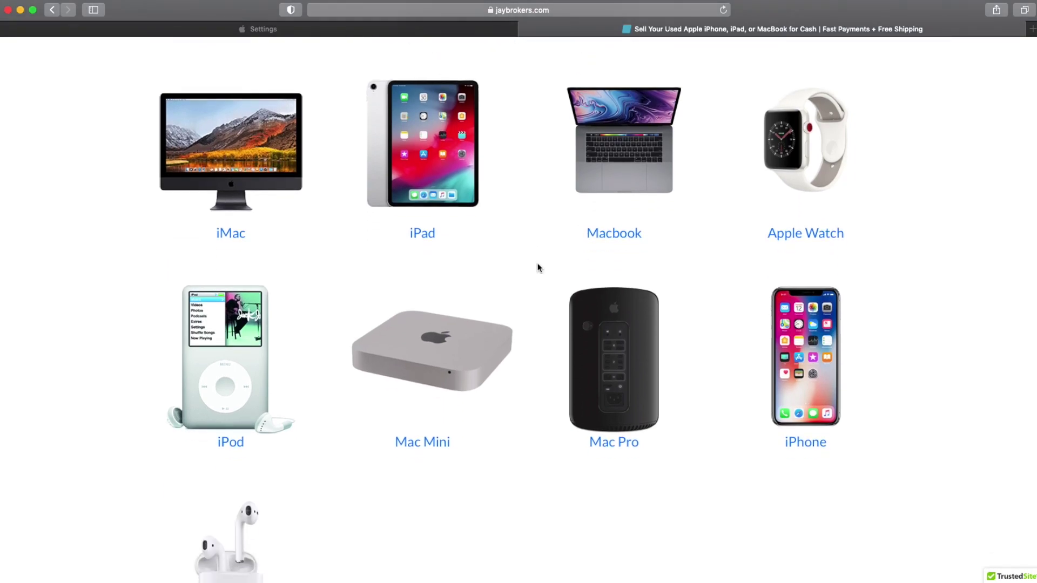
click(811, 368)
scroll(557, 433, down, 3)
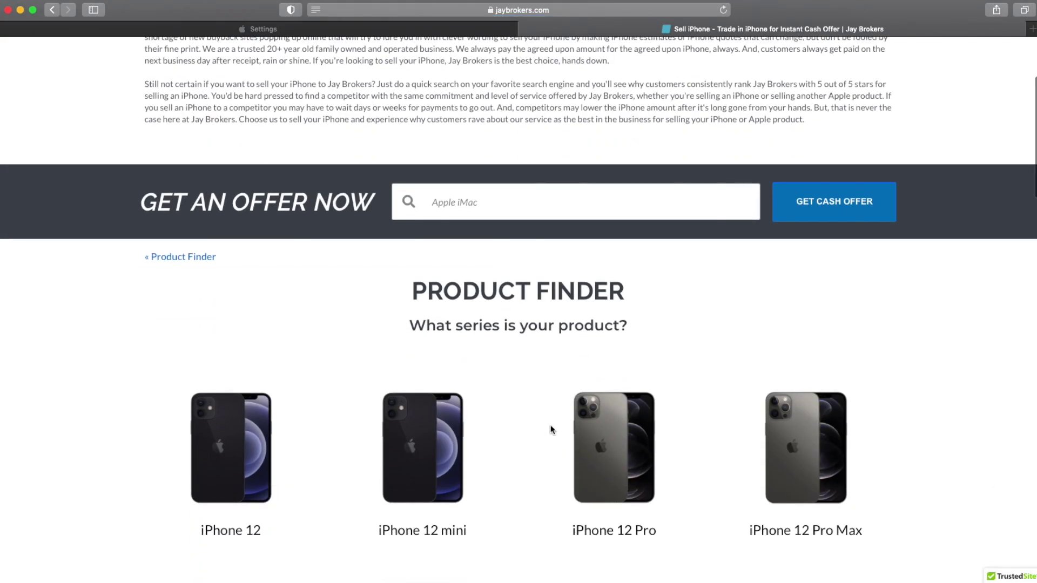
click(605, 434)
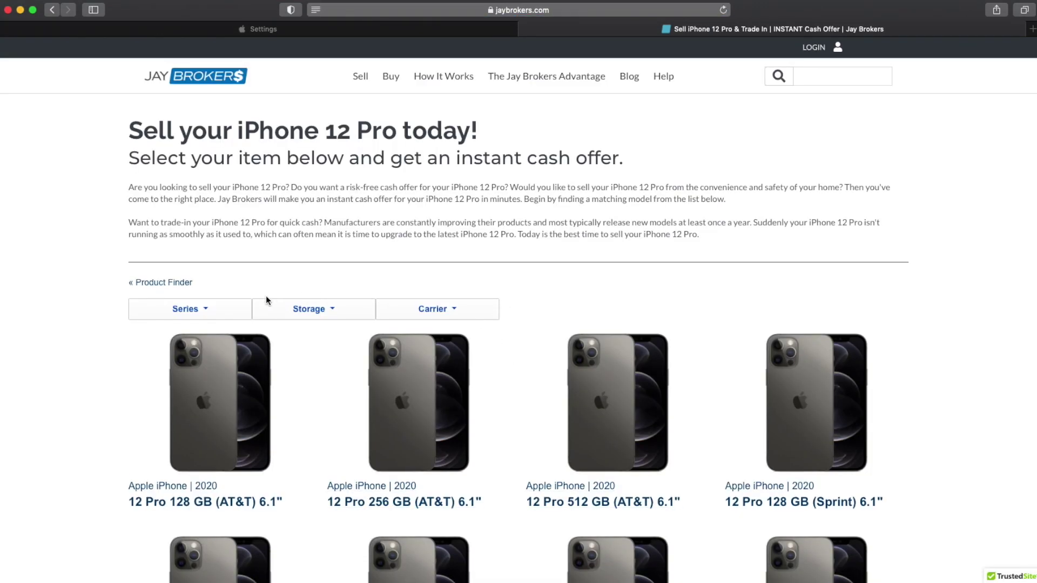
- Open the iPhone 12 Pro 128 GB (AT&T) offer with USB cable, AC adapter and original box included
click(239, 404)
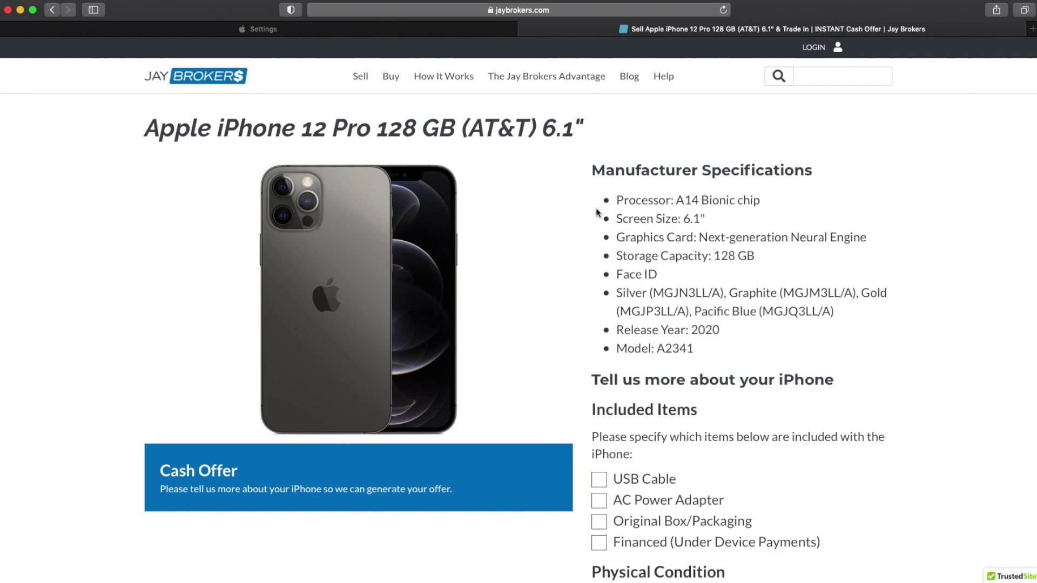
scroll(597, 213, down, 3)
scroll(661, 307, down, 2)
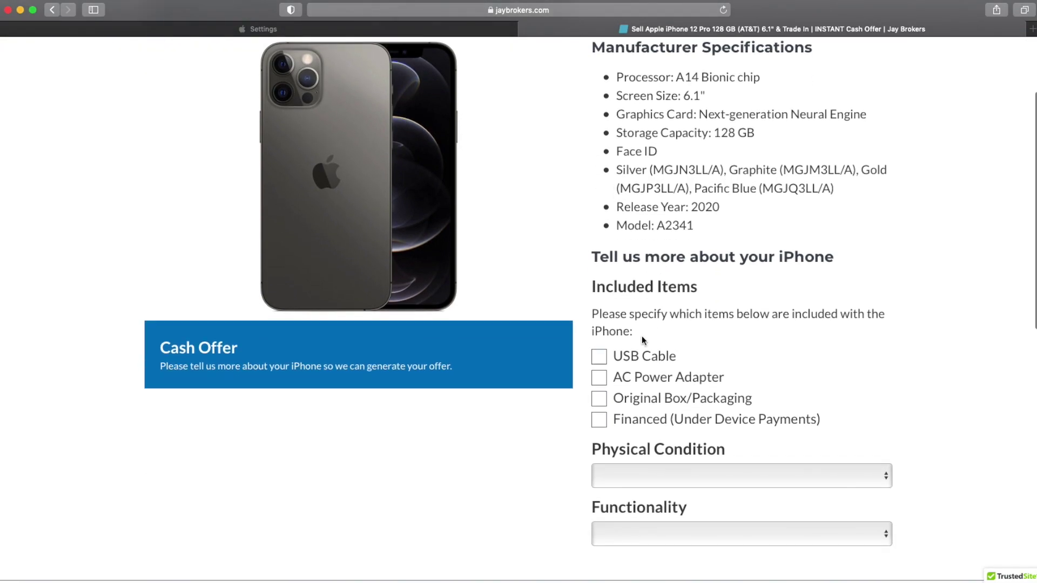
click(629, 356)
click(631, 378)
click(637, 398)
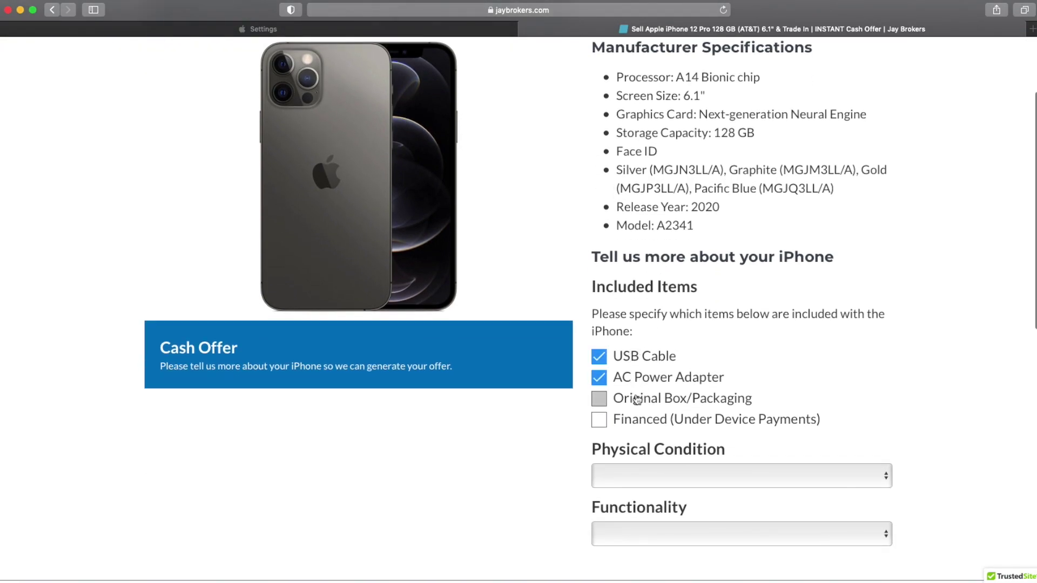
- Set condition to Excellent and Fully Functional, then review the resulting $586 offer
click(671, 479)
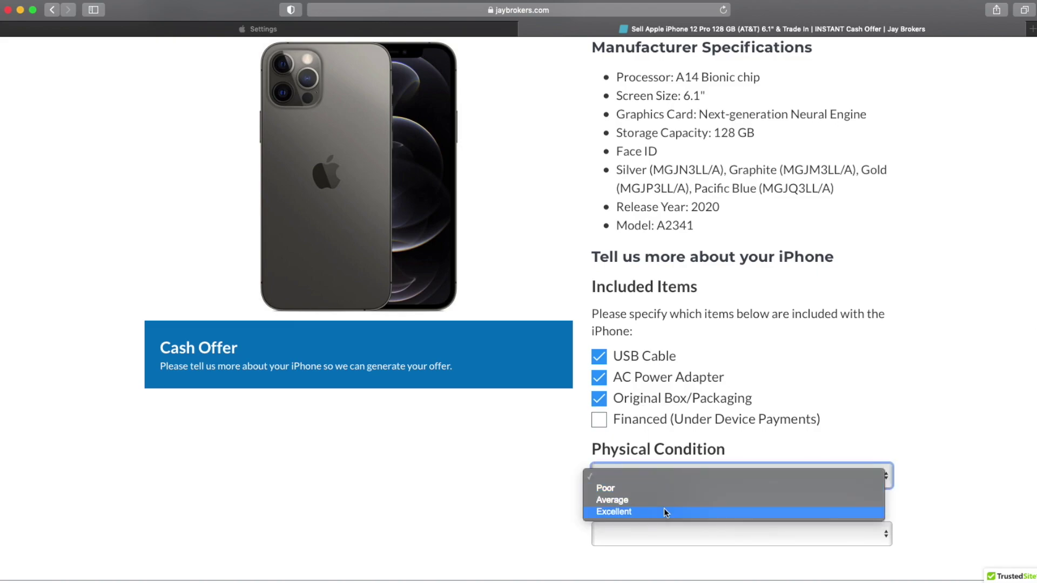
click(657, 546)
click(655, 565)
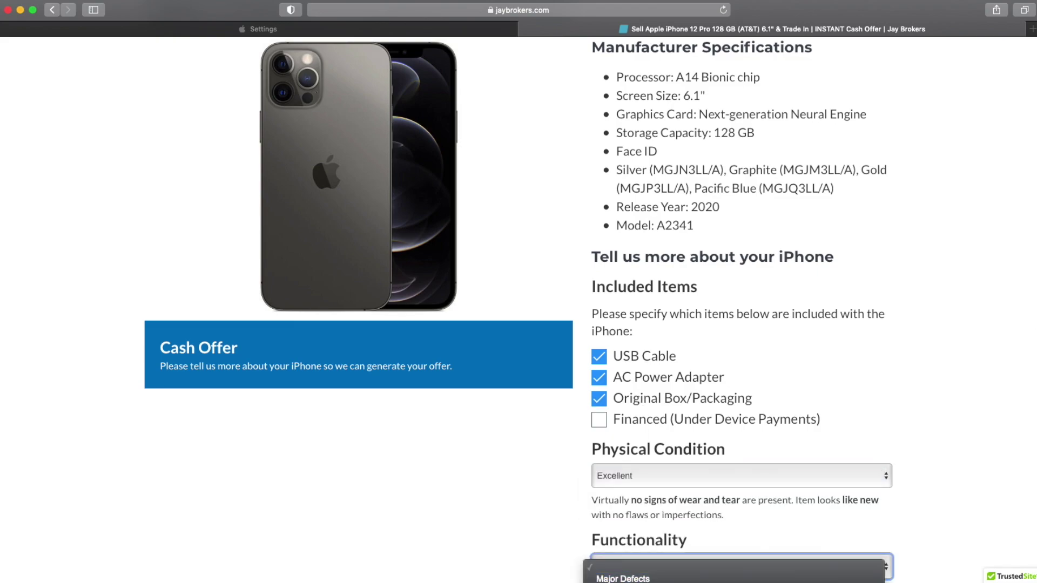
click(648, 579)
scroll(673, 511, down, 5)
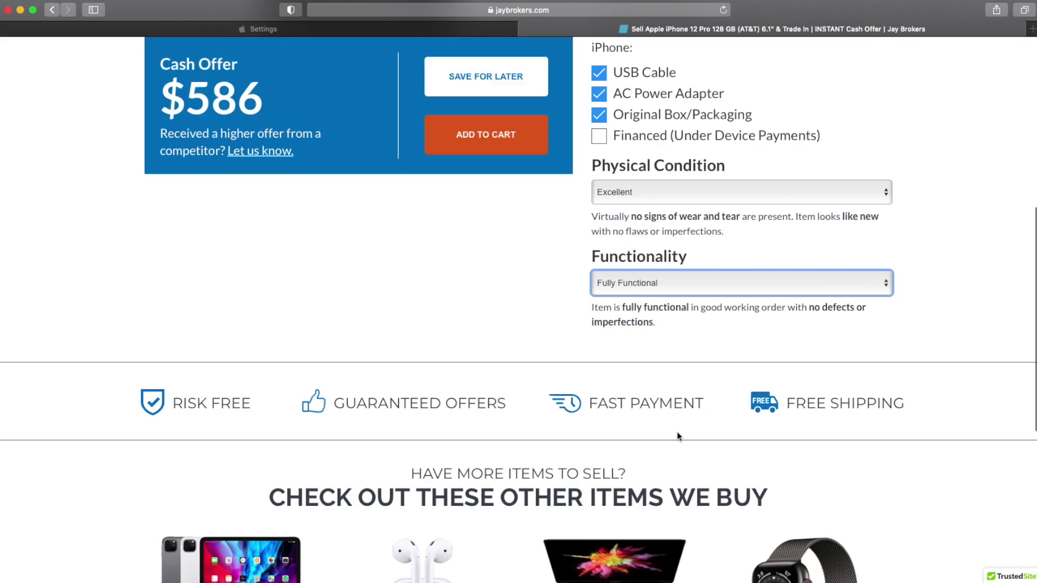
scroll(670, 403, up, 3)
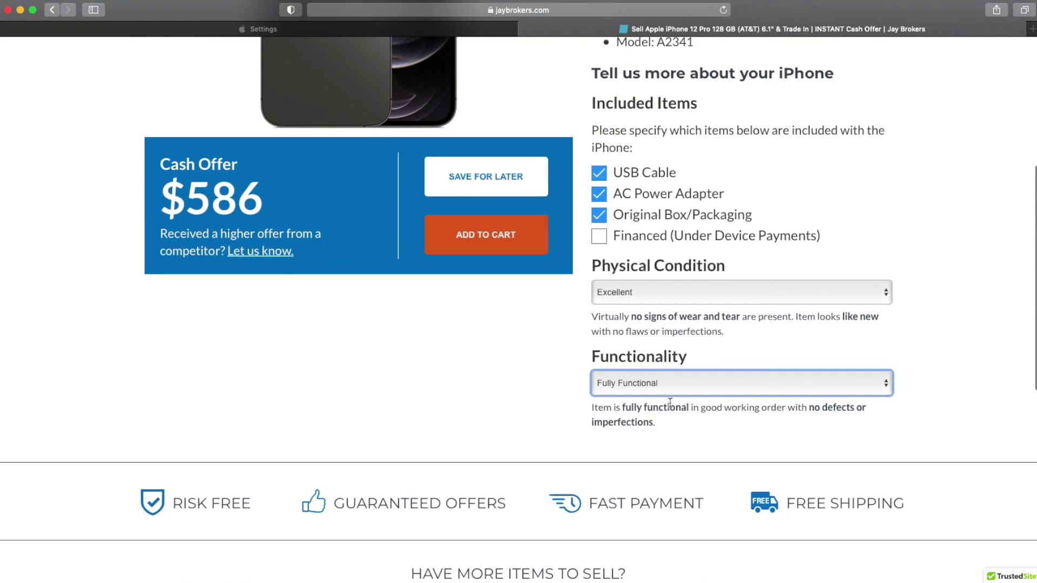
scroll(670, 406, up, 3)
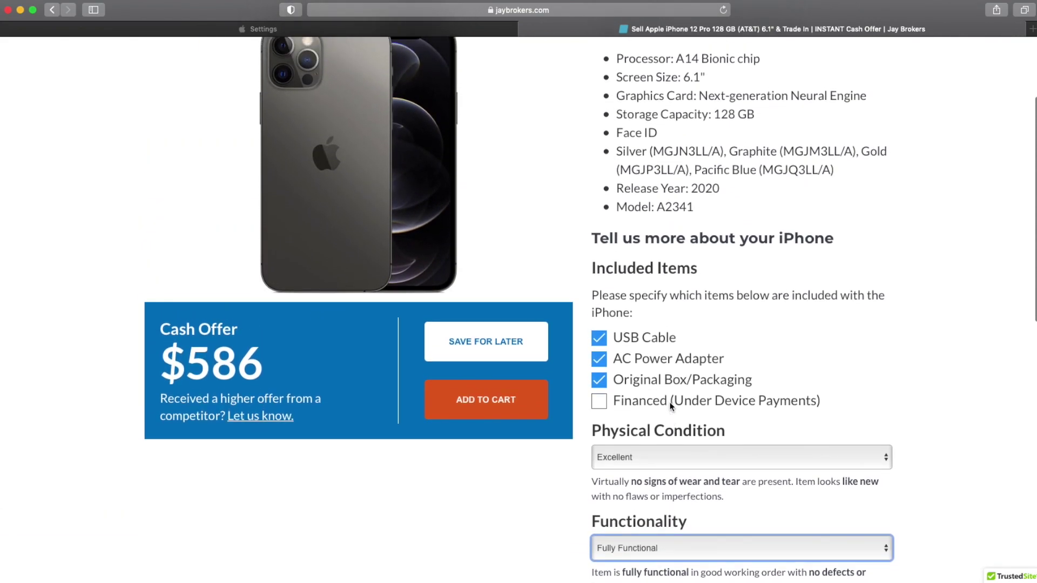
scroll(671, 407, up, 1)
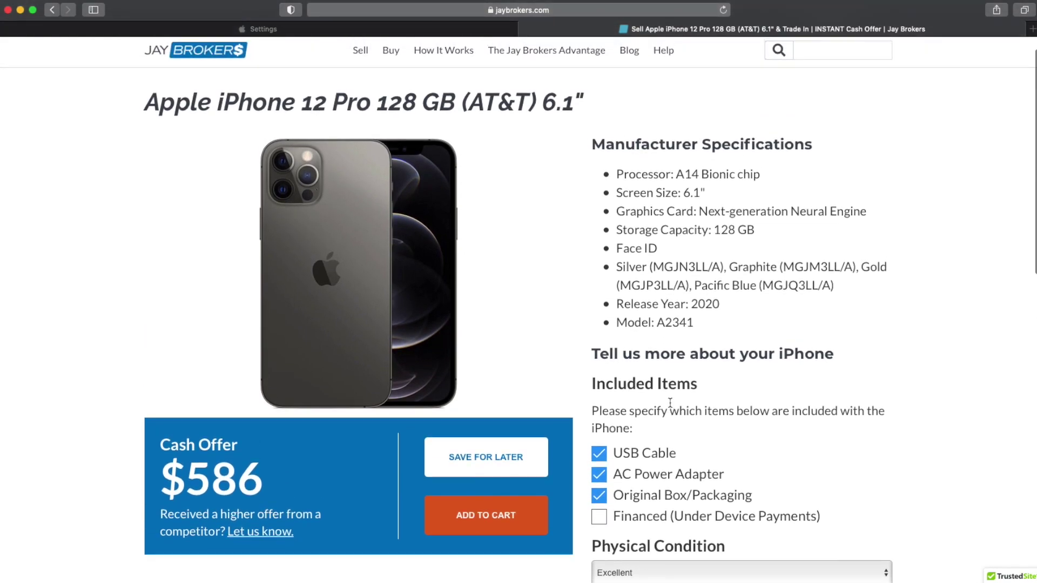
scroll(671, 407, down, 4)
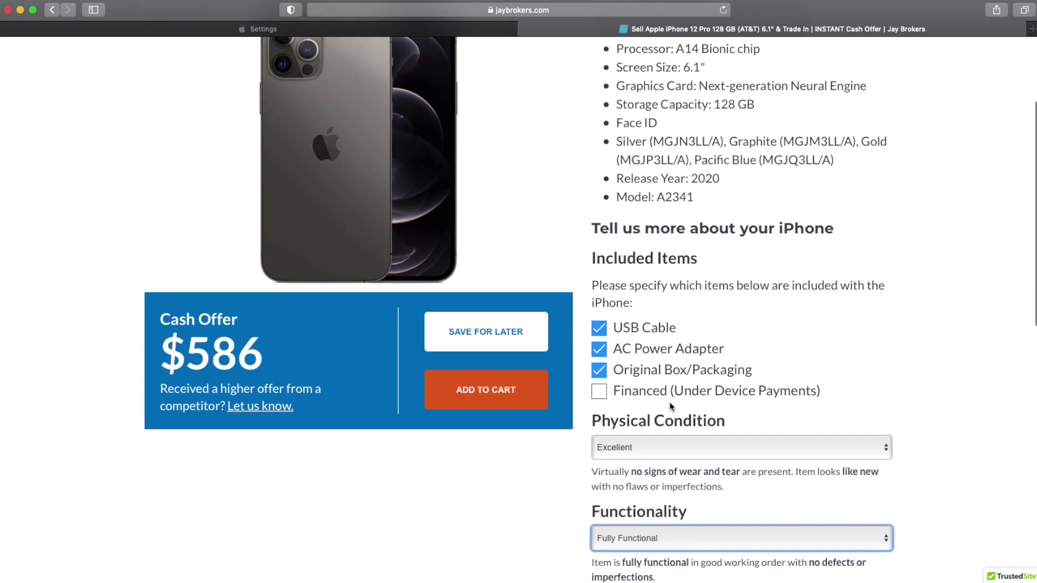
scroll(673, 406, down, 1)
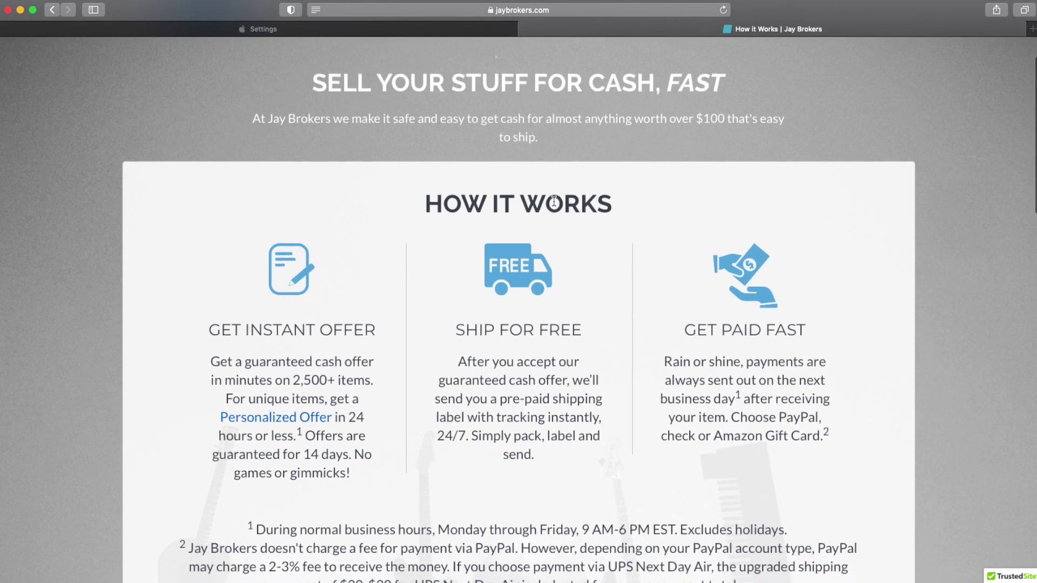
scroll(554, 202, down, 3)
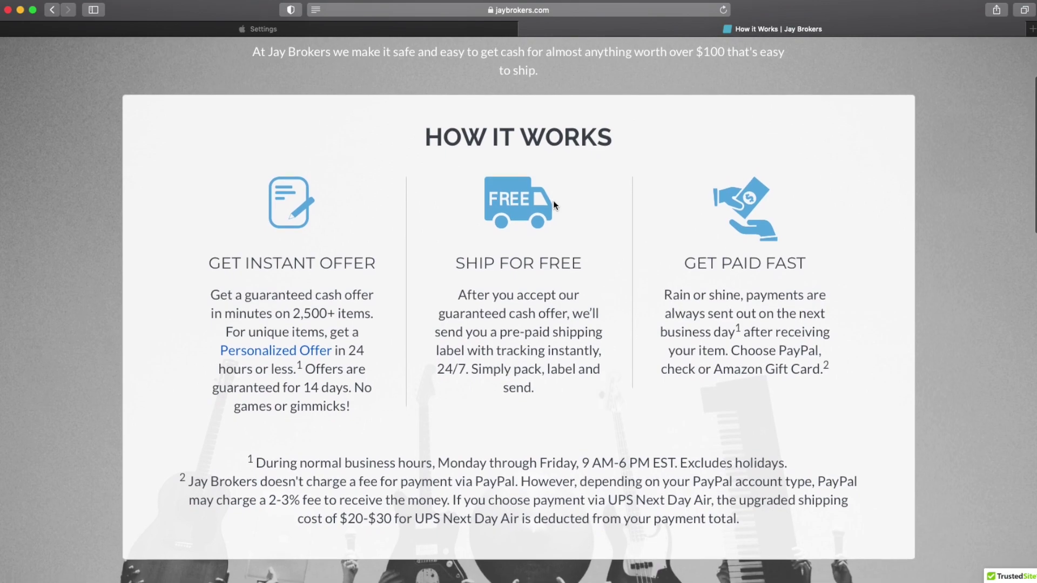
scroll(553, 199, down, 1)
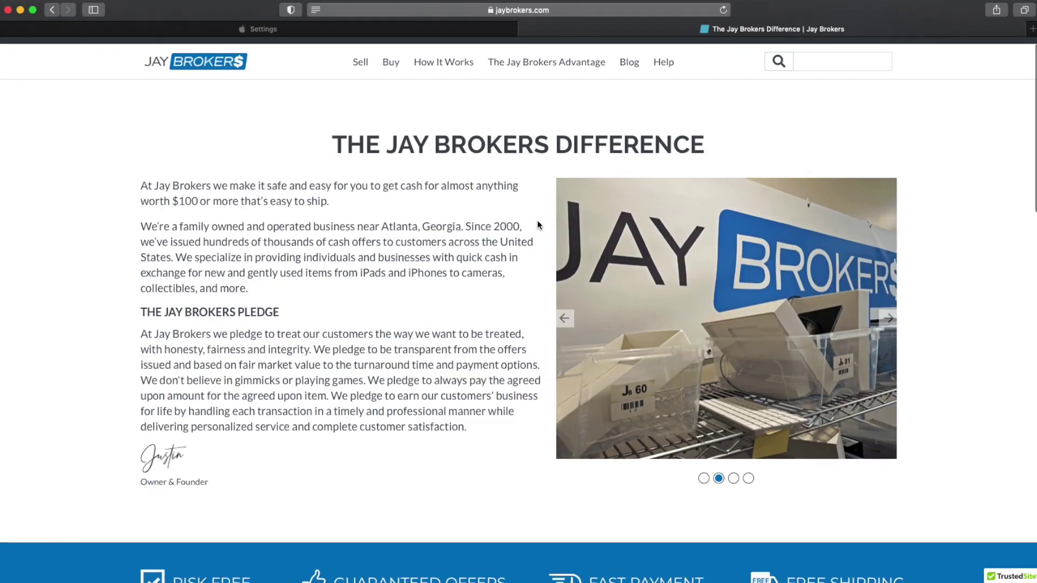
scroll(538, 225, down, 2)
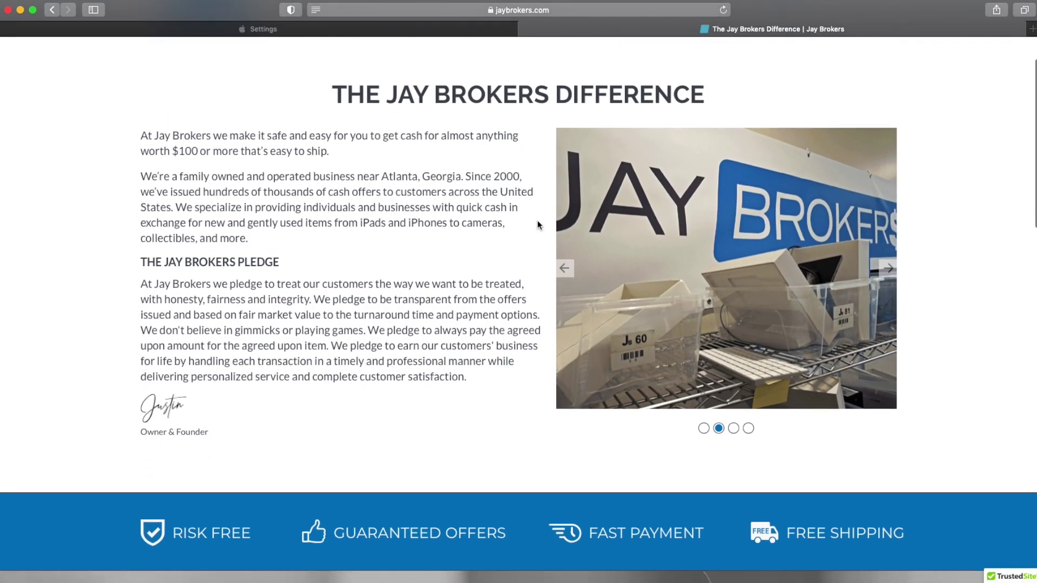
scroll(538, 224, down, 2)
scroll(537, 225, down, 5)
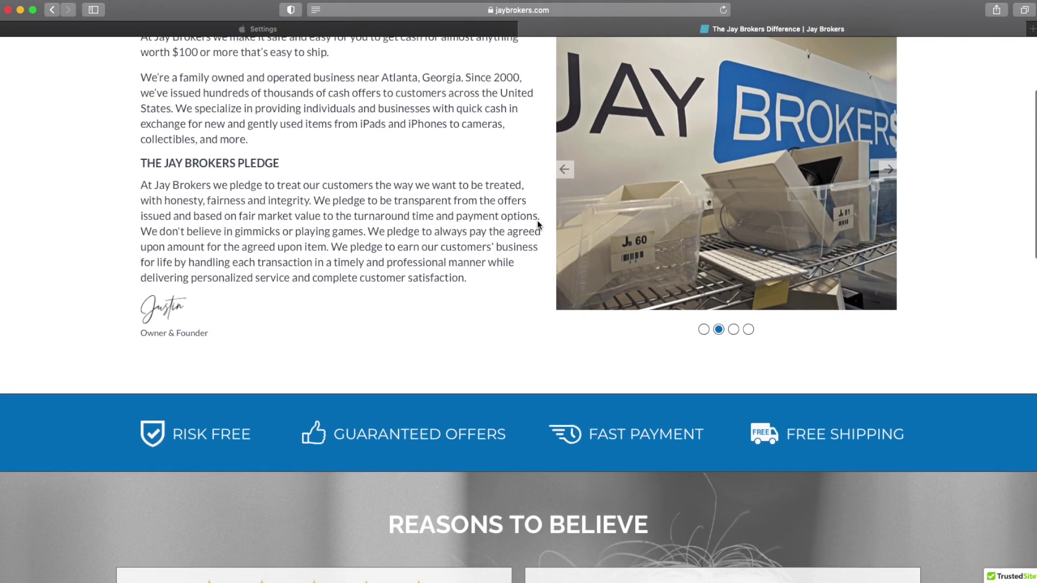
scroll(538, 225, down, 6)
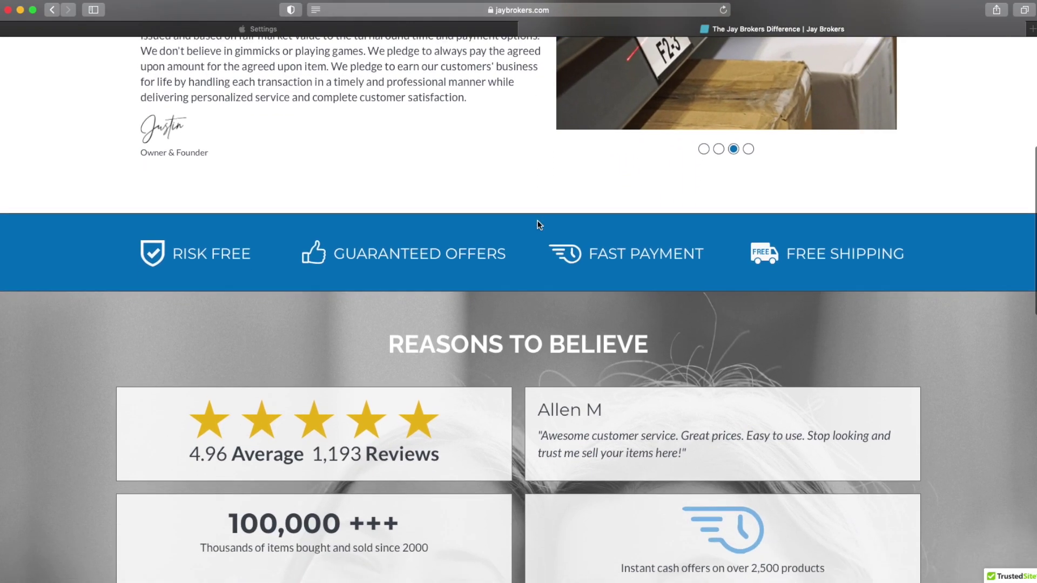
scroll(537, 221, down, 4)
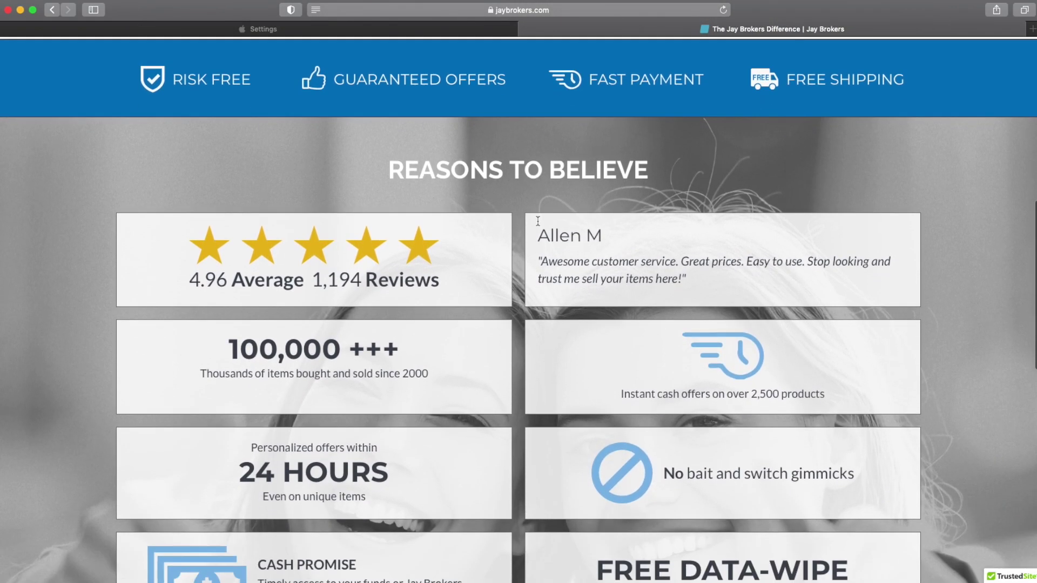